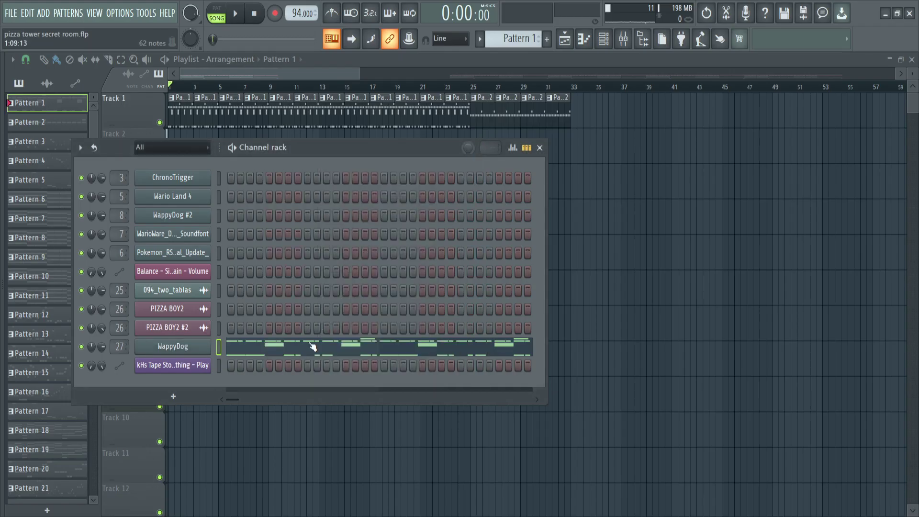
Step: Open the WappyDog drum part of Pattern 1 in the piano roll and play back its full beat, kick and snare, and hats
click(299, 352)
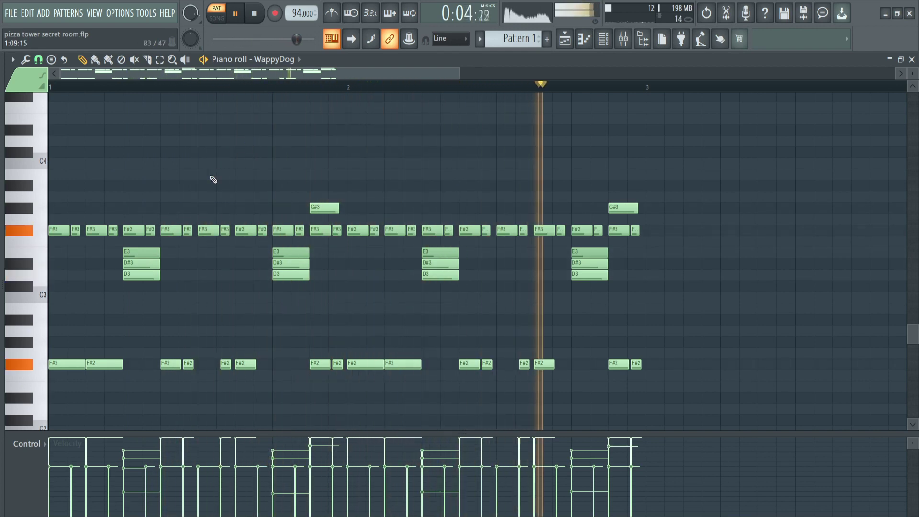
key(space)
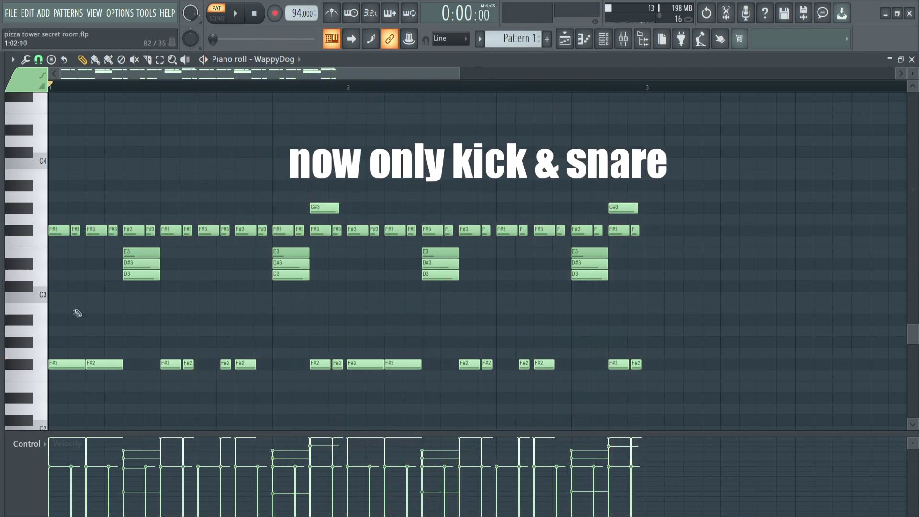
key(space)
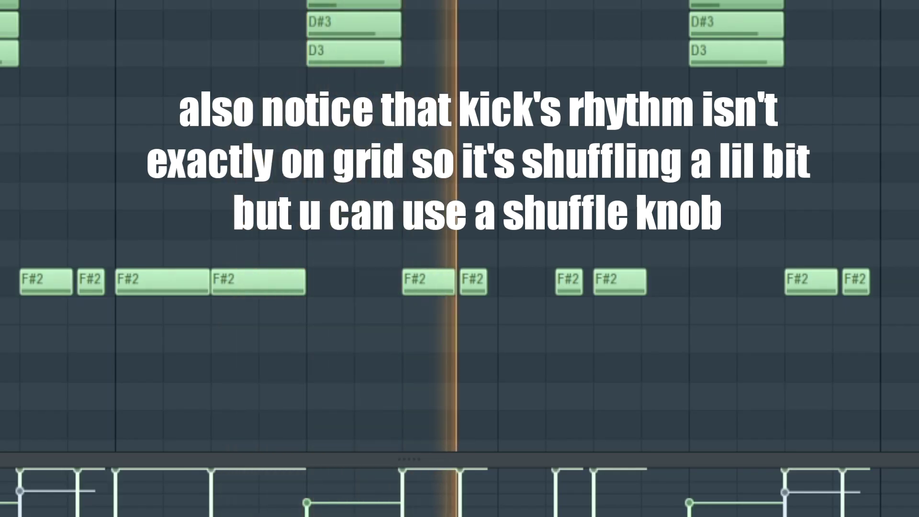
key(space)
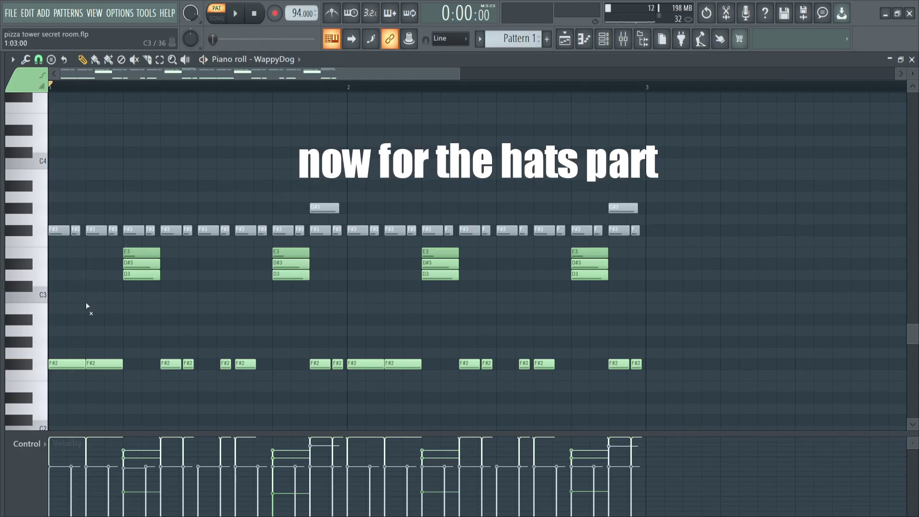
key(space)
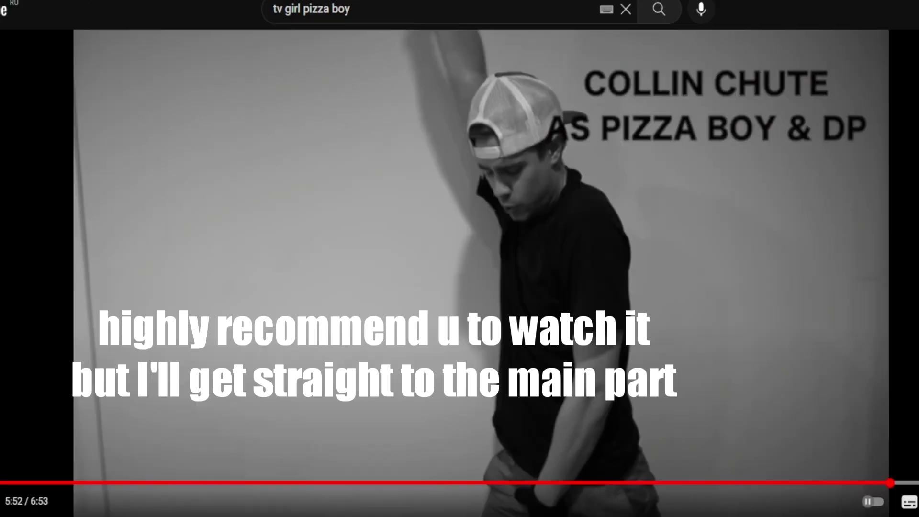
Step: Switch to YouTube and seek slightly backward near the end of the TV Girl "Pizza Boy" video
drag(890, 482, 874, 482)
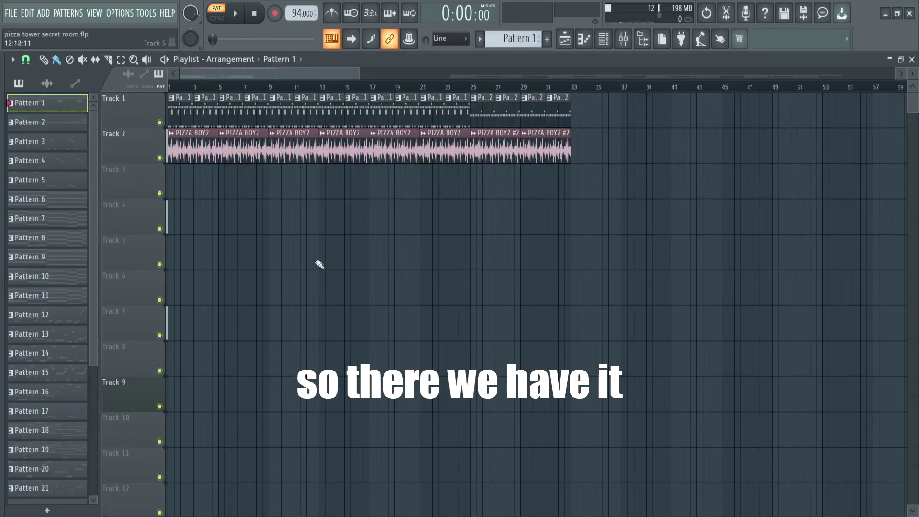
Step: Inspect the sample settings of the PIZZA BOY2 drum loop on Track 2 and the 094_two_tablas loop on Track 3
double_click(194, 156)
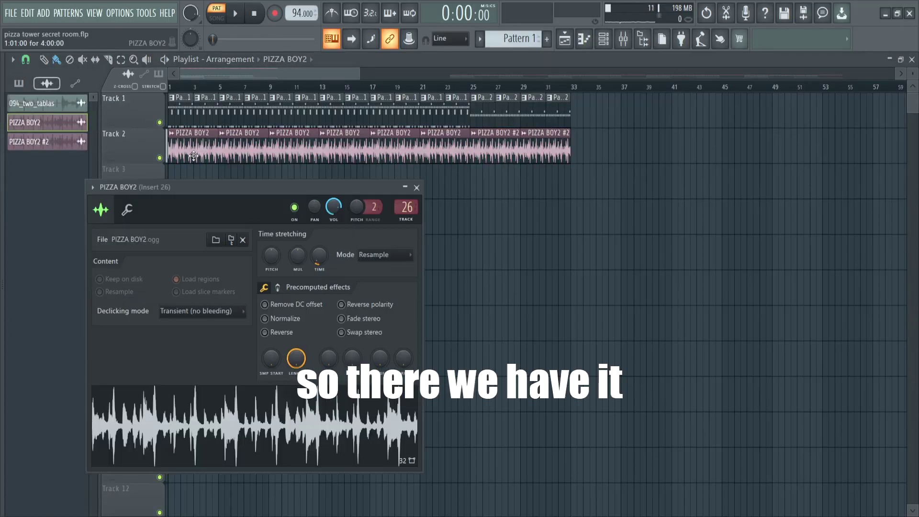
click(244, 419)
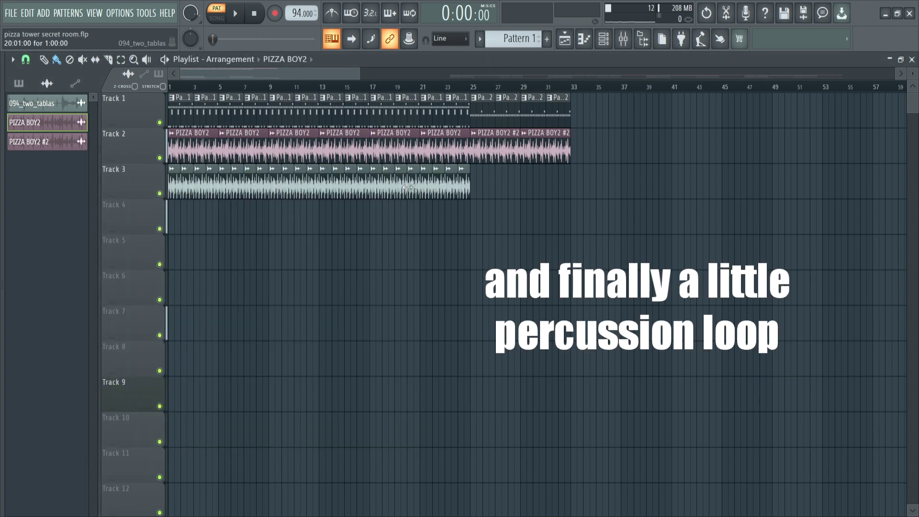
double_click(413, 186)
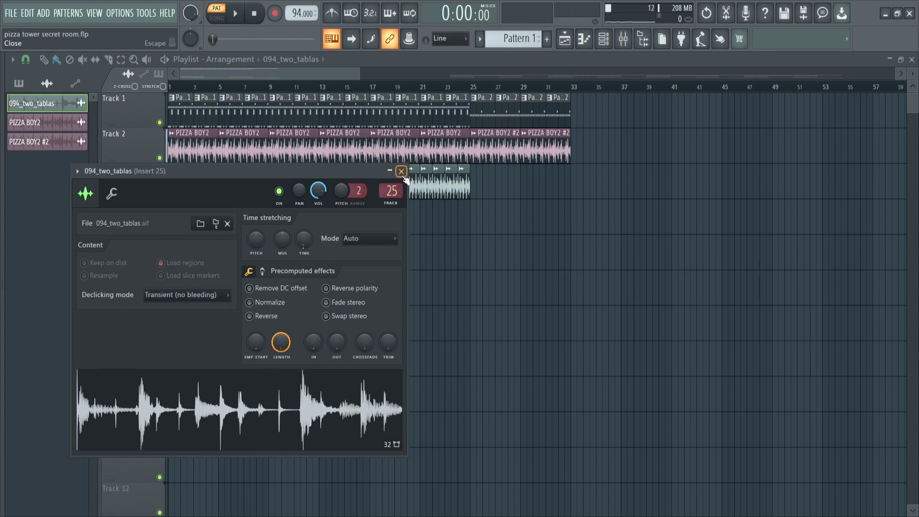
Step: Examine The Glue compressor and the Transient Processor on mixer Insert 27
click(813, 97)
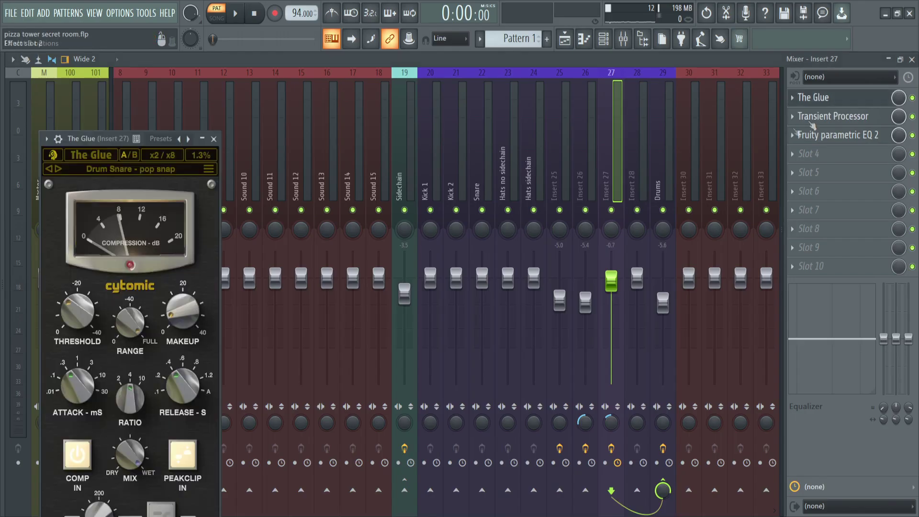
drag(118, 142, 319, 102)
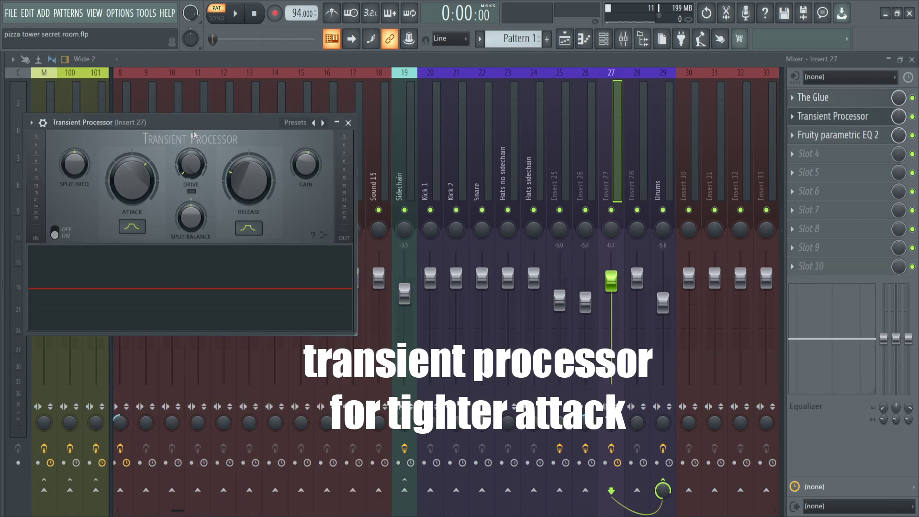
drag(220, 124, 477, 134)
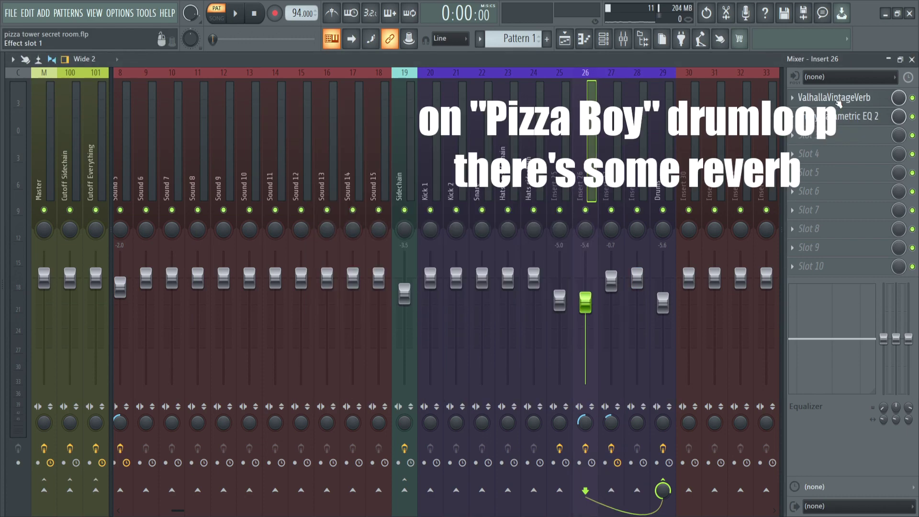
Step: Examine ValhallaVintageVerb and Fruity parametric EQ 2 on mixer Insert 26 and the Transient Processor on Insert 25
click(813, 98)
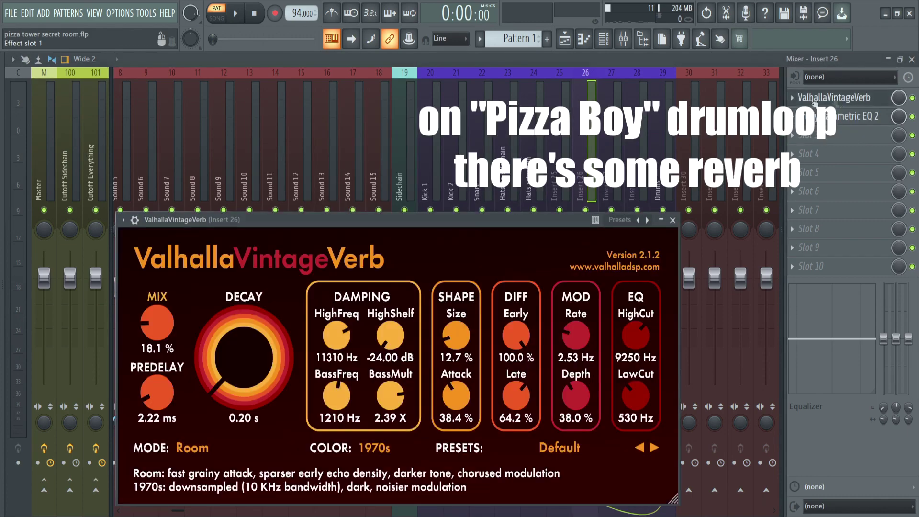
drag(373, 221, 436, 152)
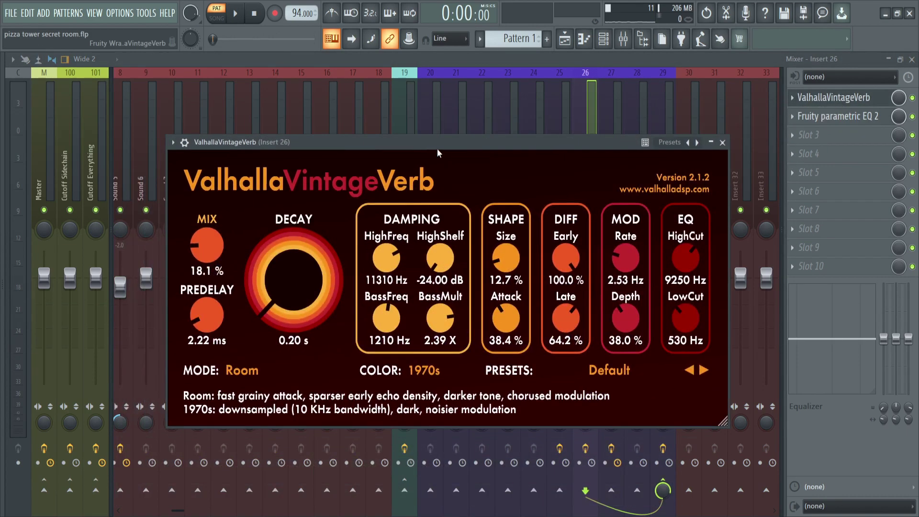
click(838, 117)
drag(320, 209, 423, 153)
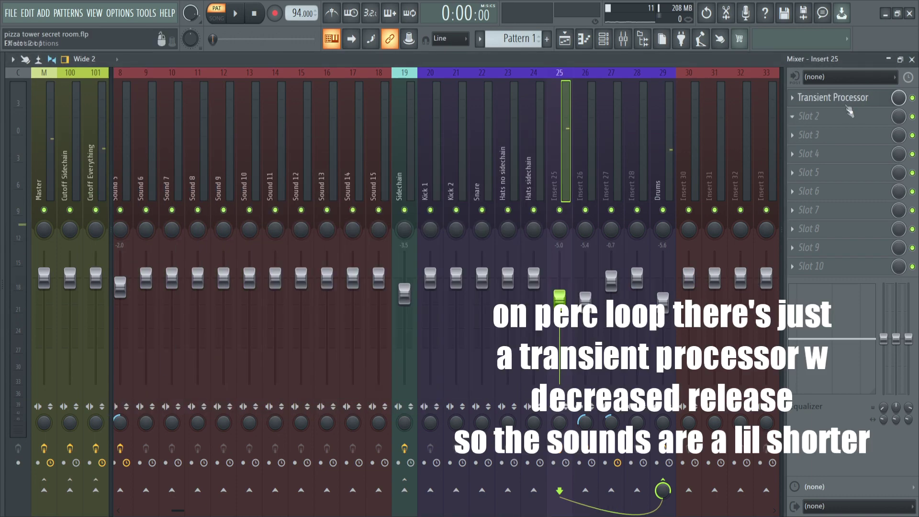
click(837, 98)
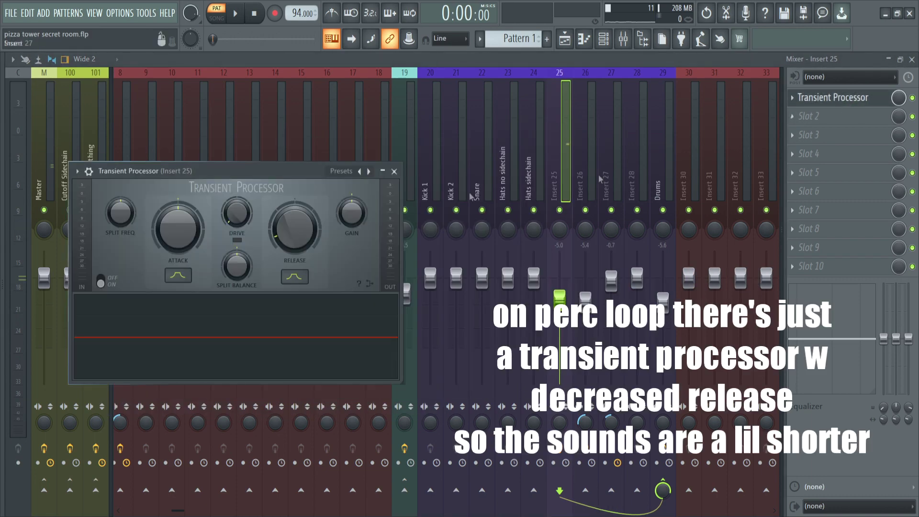
drag(275, 183, 476, 165)
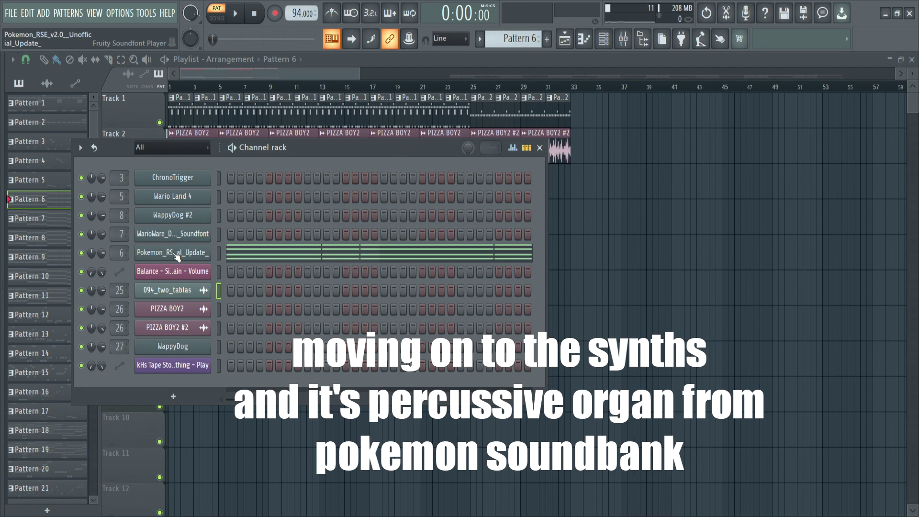
Step: Inspect the Pokemon soundfont organ and its Pattern 6 chords, extending the piano roll view to show the whole progression
click(154, 252)
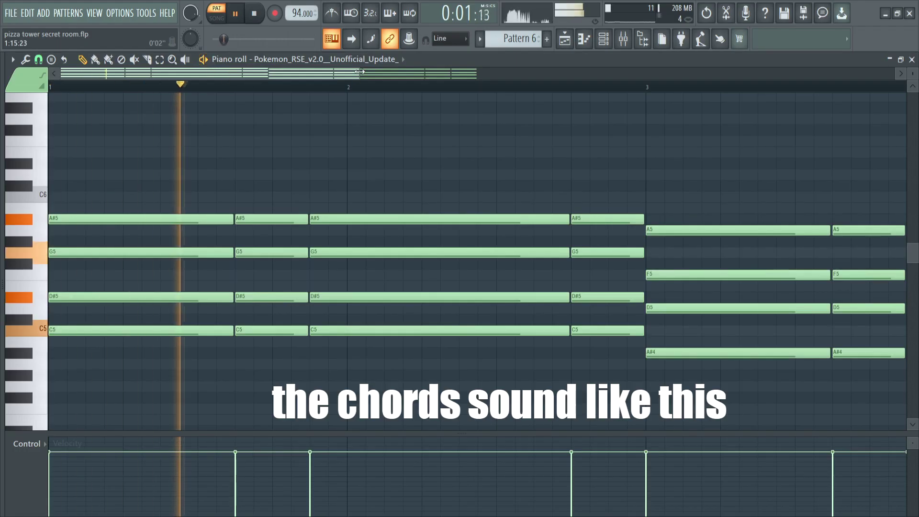
drag(359, 72, 585, 72)
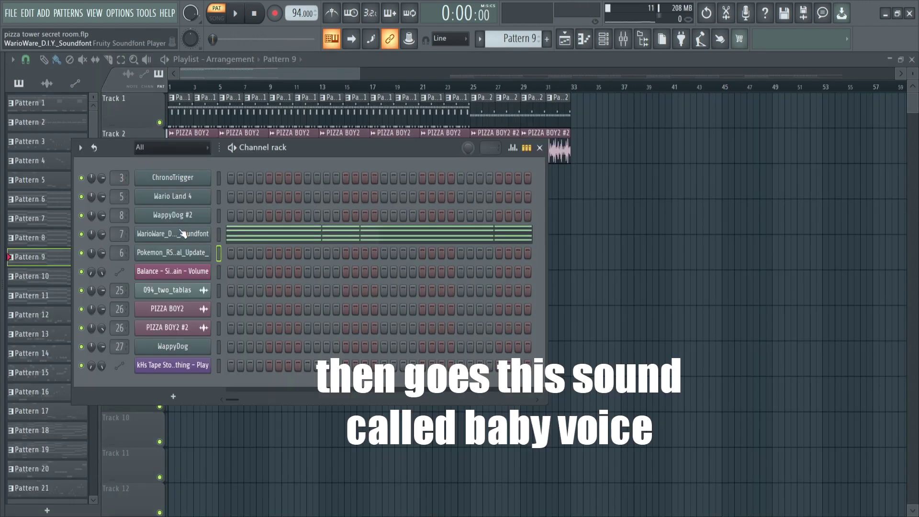
Step: Inspect the WarioWare D.I.Y. soundfont's Baby Voice patch and play back its Pattern 9 chords in the piano roll
click(183, 233)
drag(299, 163, 372, 168)
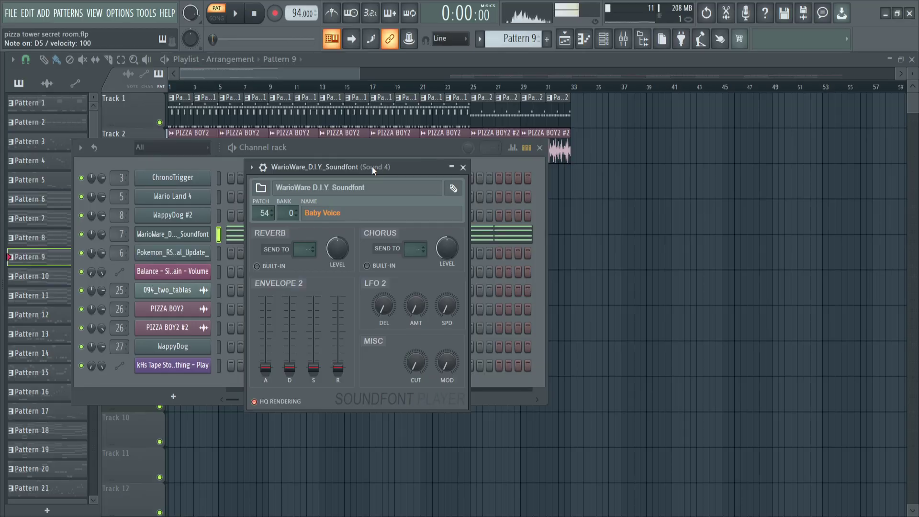
click(462, 167)
click(276, 236)
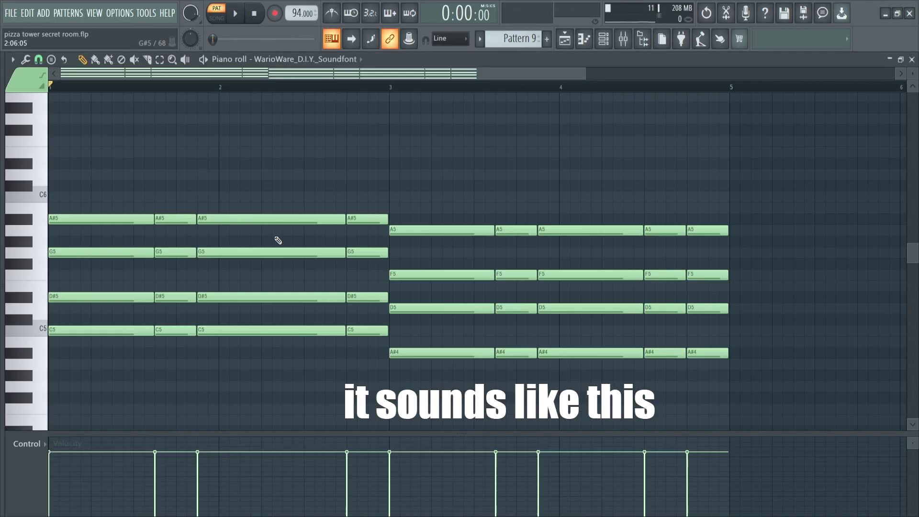
click(207, 61)
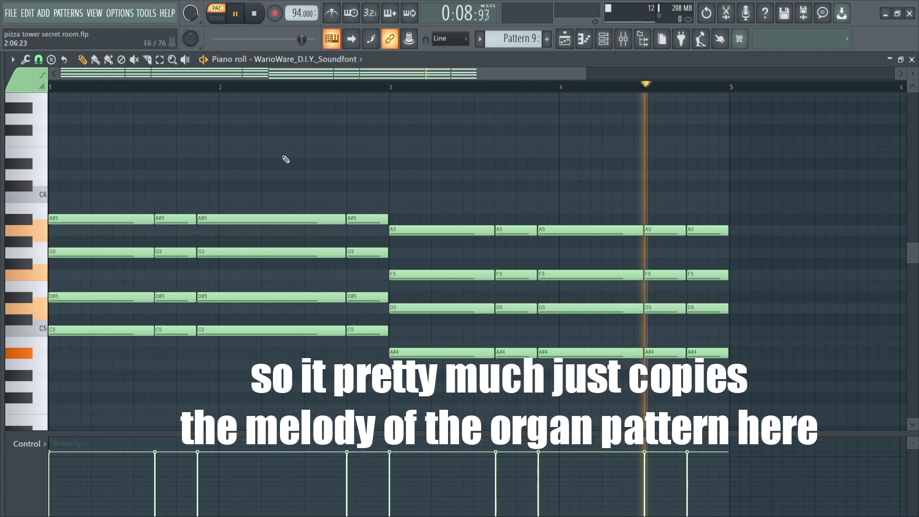
key(space)
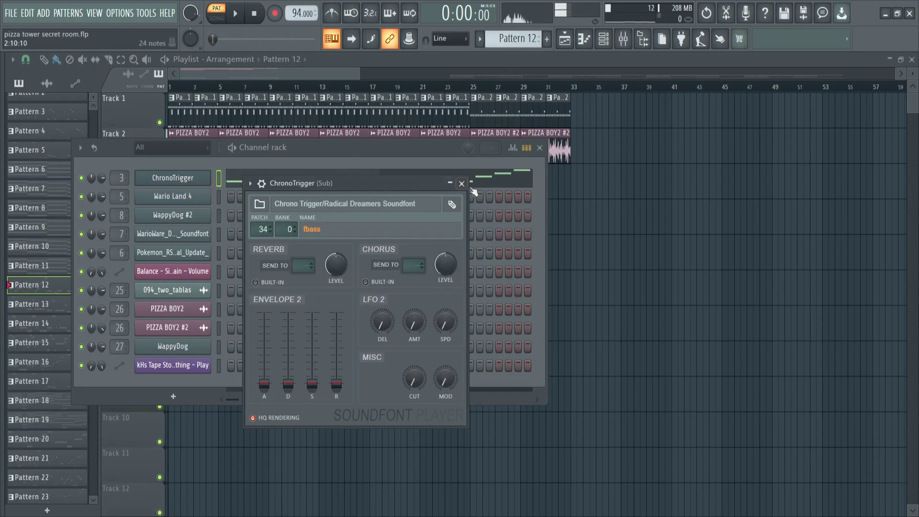
Step: Close the ChronoTrigger fbass instrument and play back its Pattern 12 bassline in the piano roll
click(461, 183)
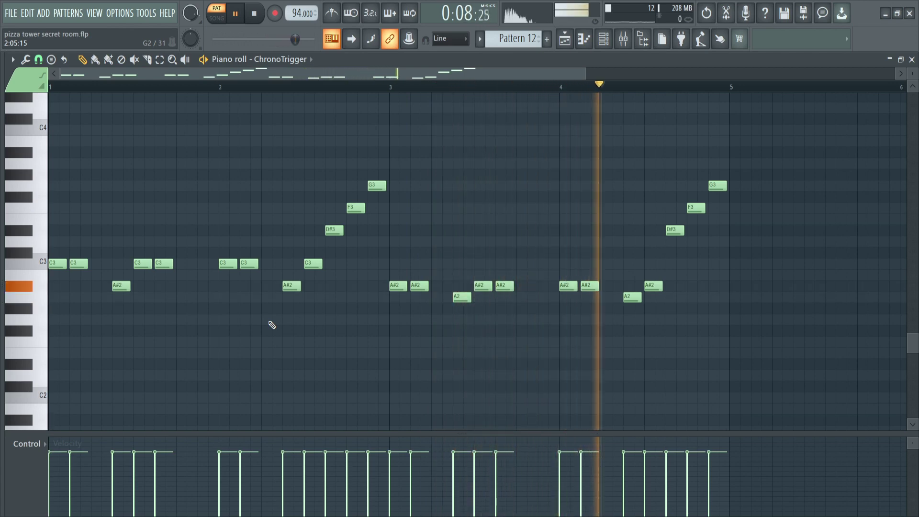
key(space)
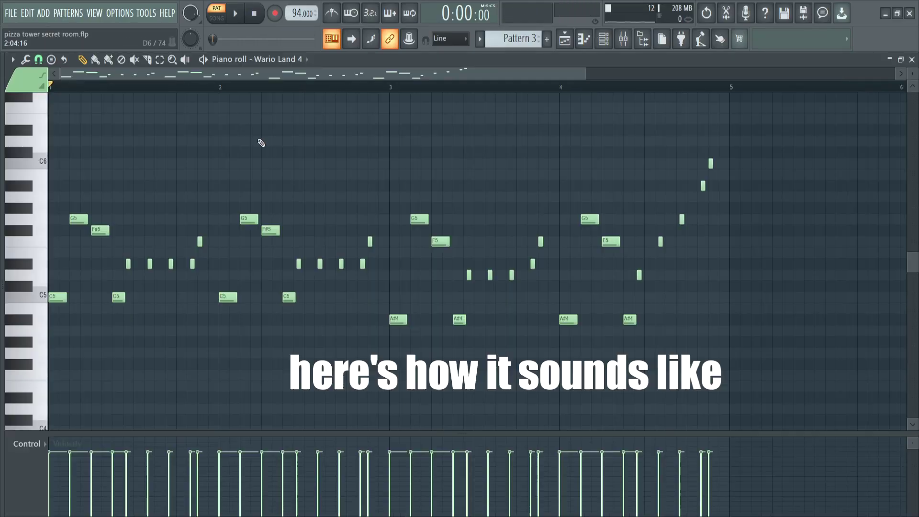
Step: Play back the Wario Land 4 lead in Pattern 3 and open the WappyDog #2 toy piano notes of Pattern 15
key(space)
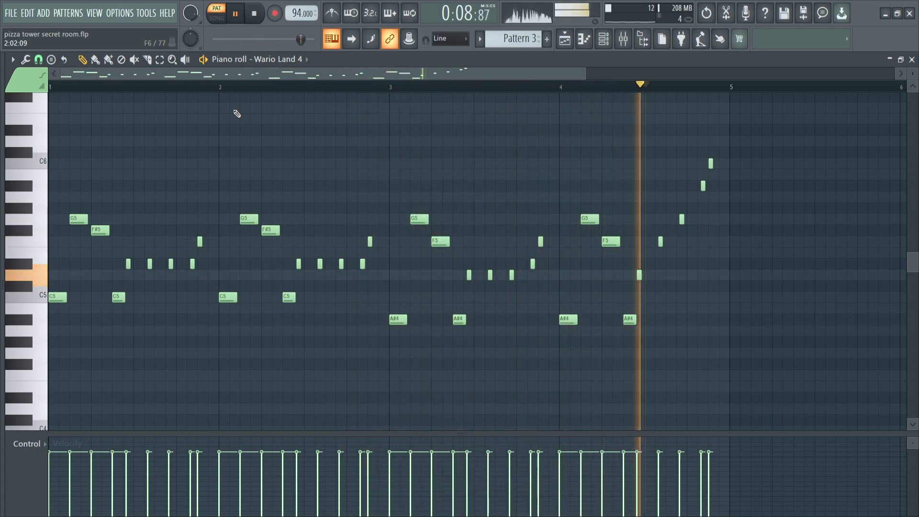
key(space)
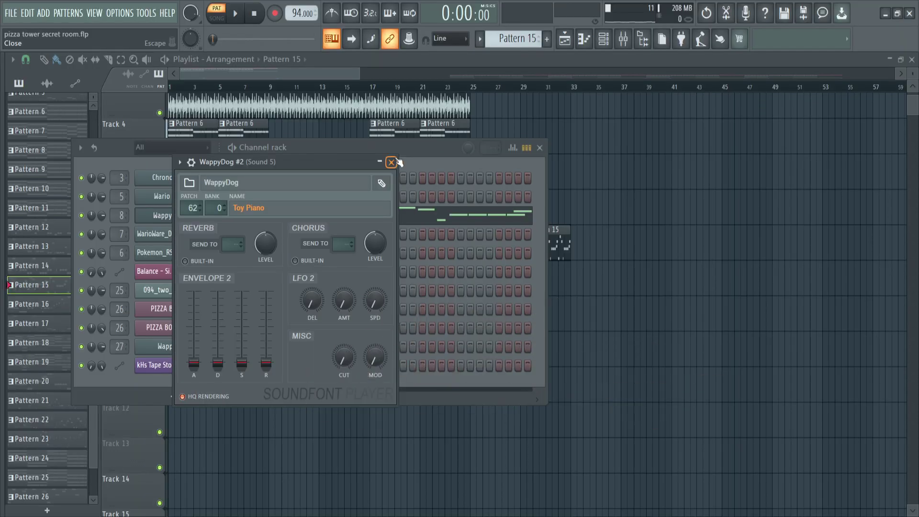
click(906, 14)
click(310, 220)
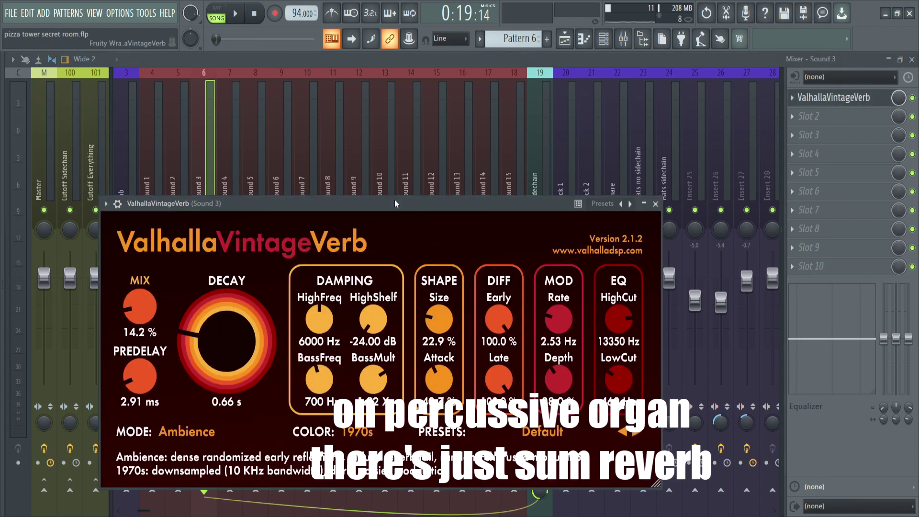
Step: Examine the ValhallaVintageVerb settings on the Sound 3 organ and Sound 4 baby voice mixer tracks
drag(395, 203, 446, 141)
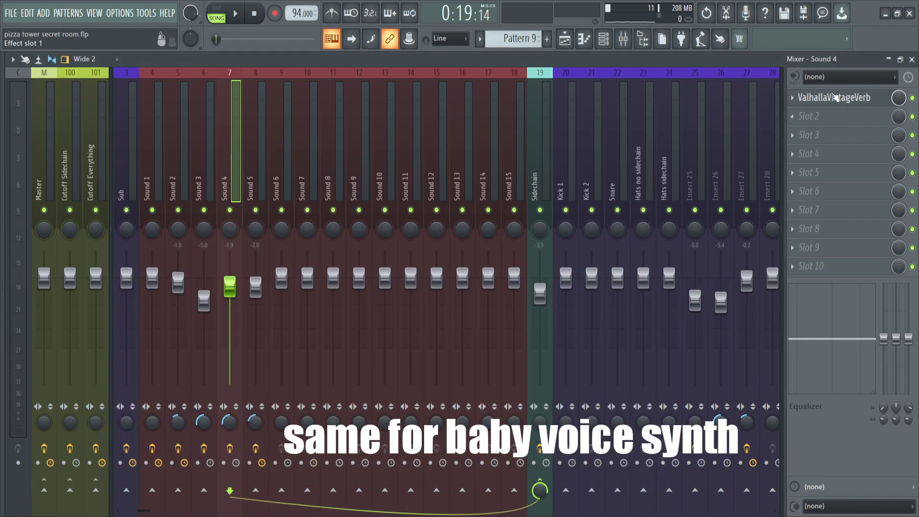
click(832, 98)
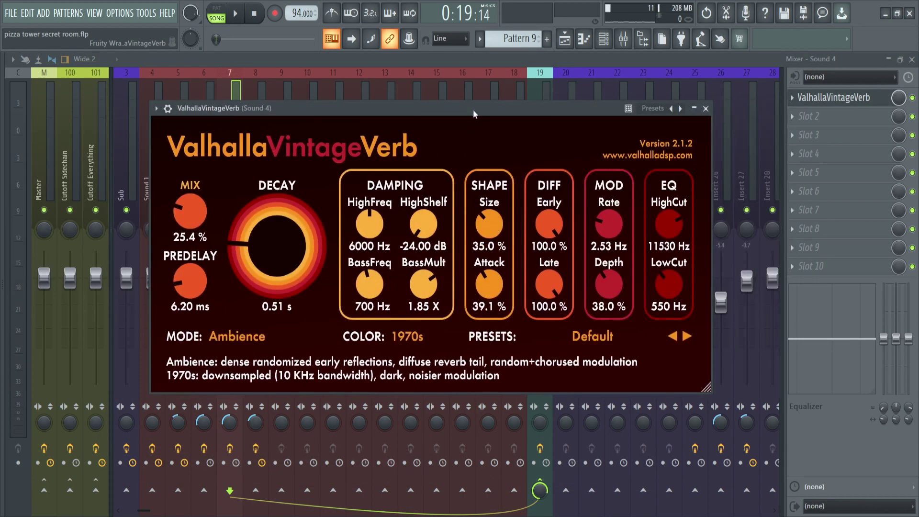
Step: Examine Maximus on the Sub mixer track and The Glue compressor on the Sound 2 track
click(835, 119)
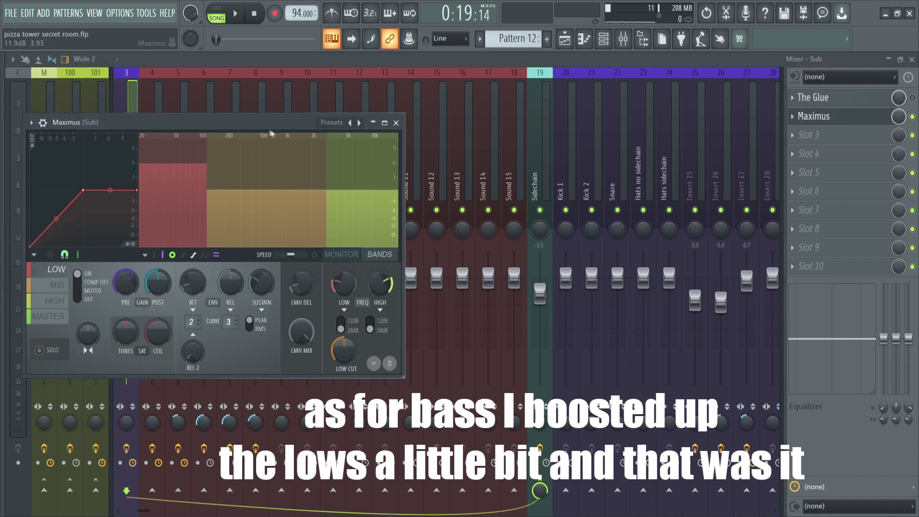
drag(270, 130, 430, 140)
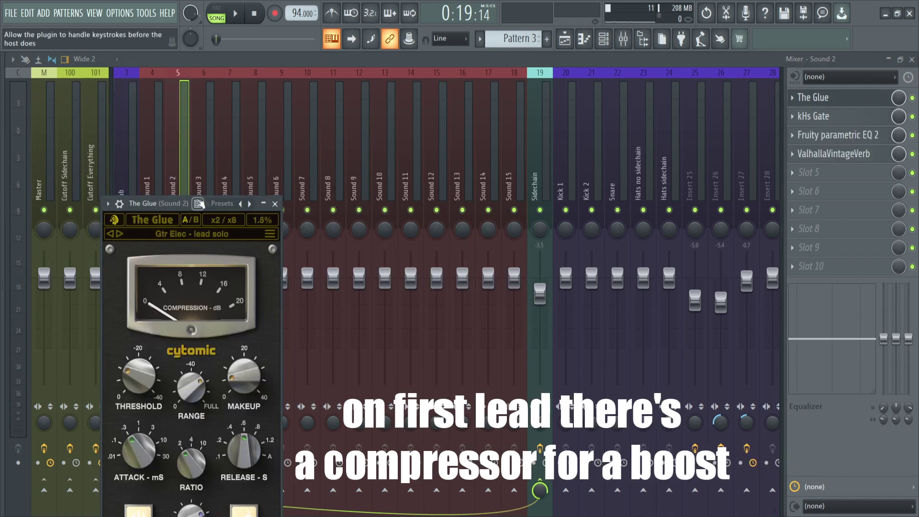
drag(199, 204, 294, 173)
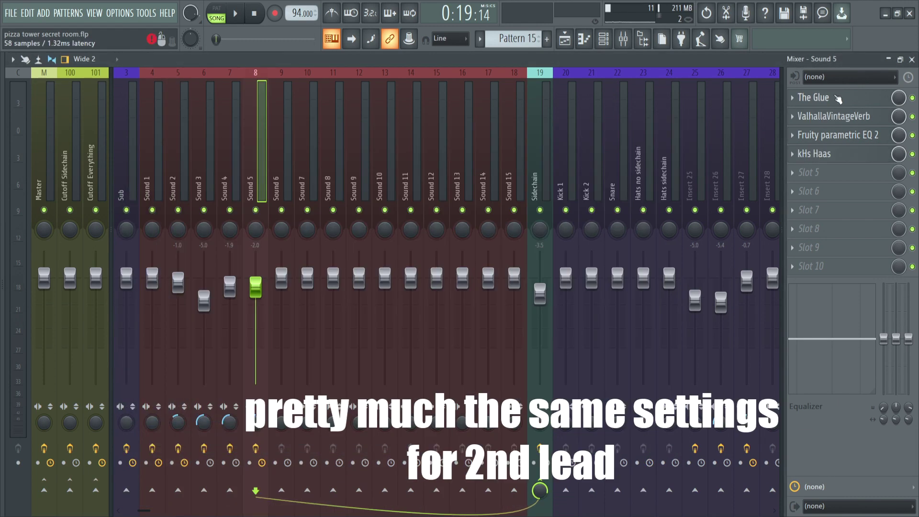
Step: Review The Glue, ValhallaVintageVerb, Fruity parametric EQ 2 and kHs Haas effects on the Sound 5 mixer track
click(837, 99)
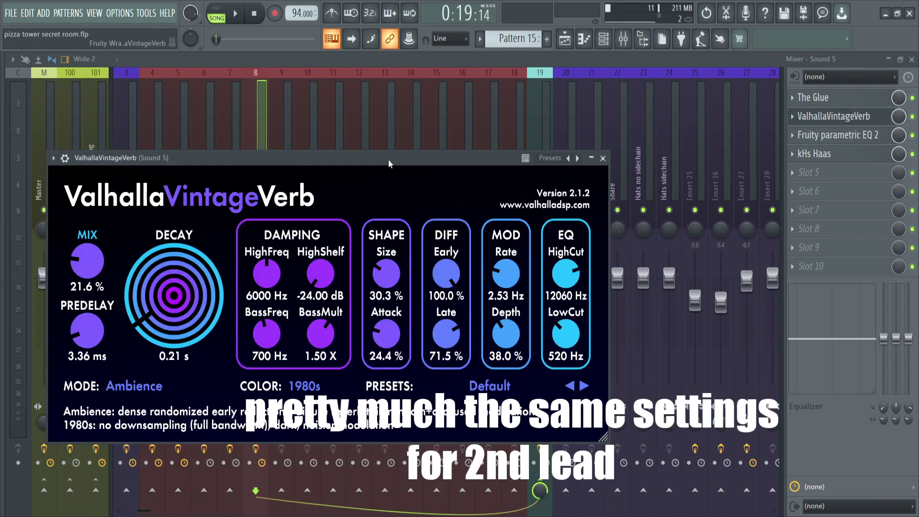
drag(389, 163, 515, 144)
click(837, 134)
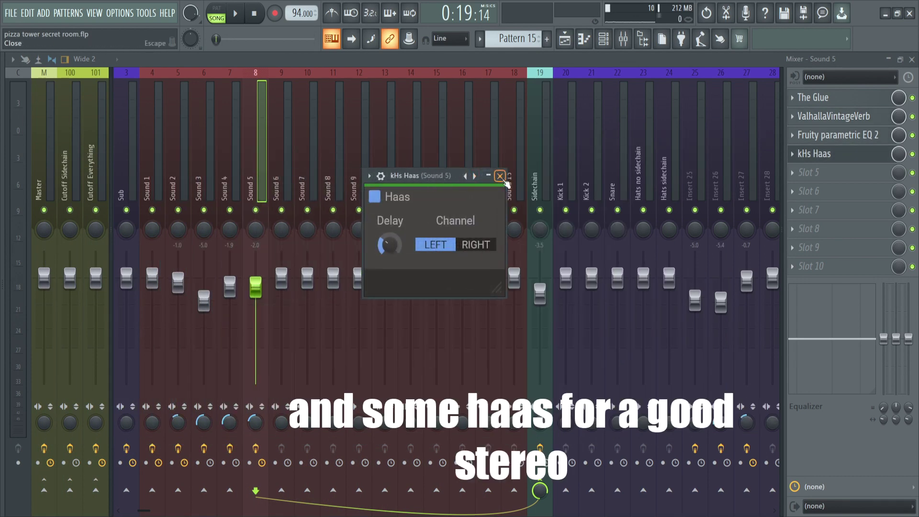
click(500, 176)
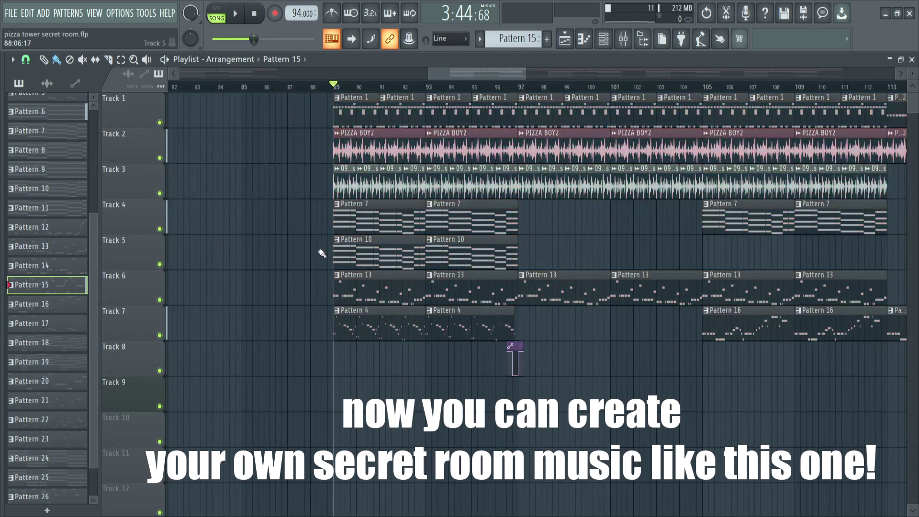
Step: Play back the arrangement in song mode from bar 89
key(space)
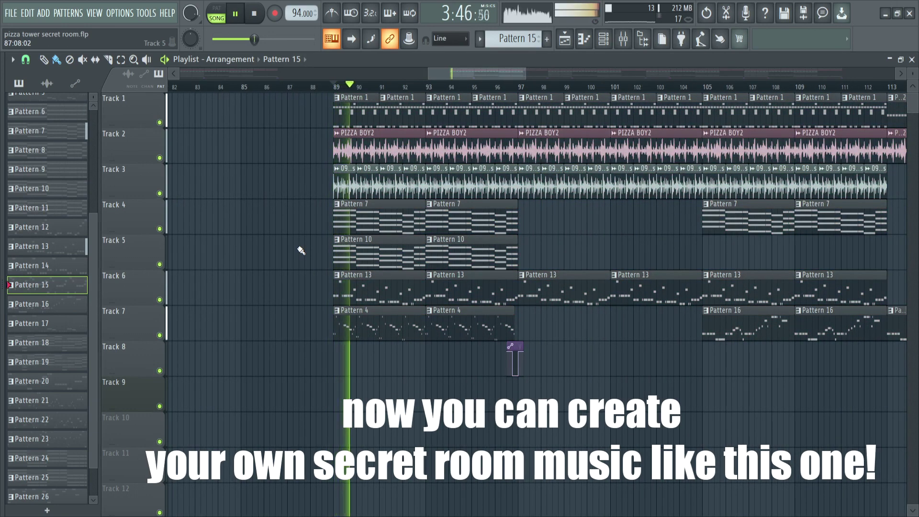